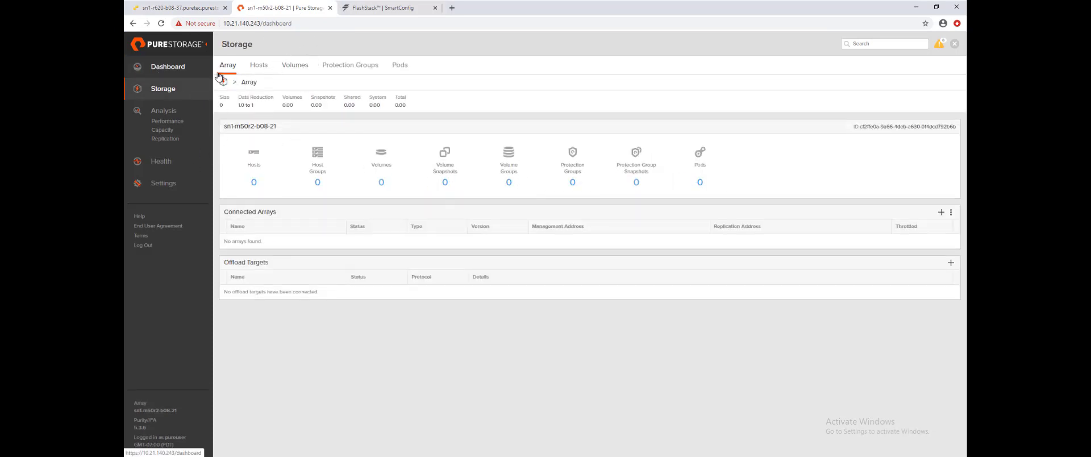
Return to the Purity array dashboard from the left sidebar
click(140, 68)
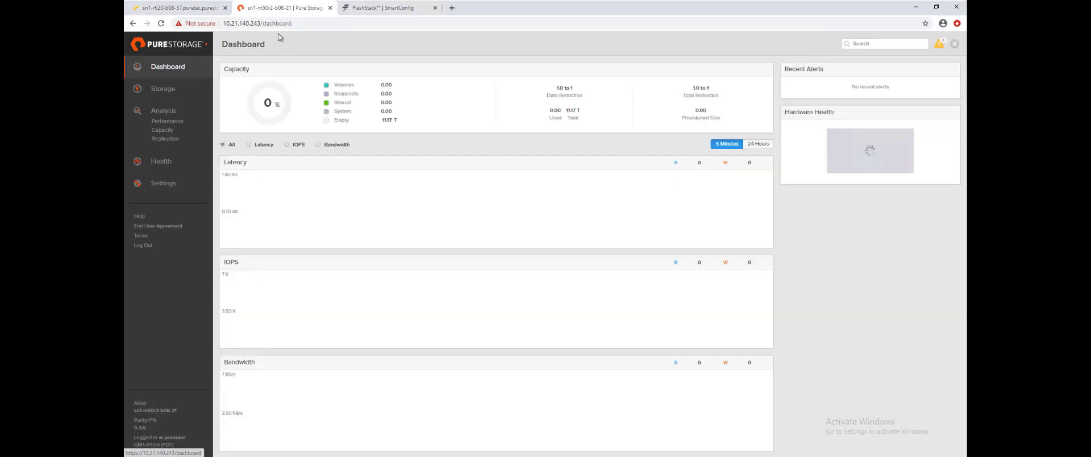
In SmartConfig, enable the DHCP server with a narrowed address range and submit it
click(387, 12)
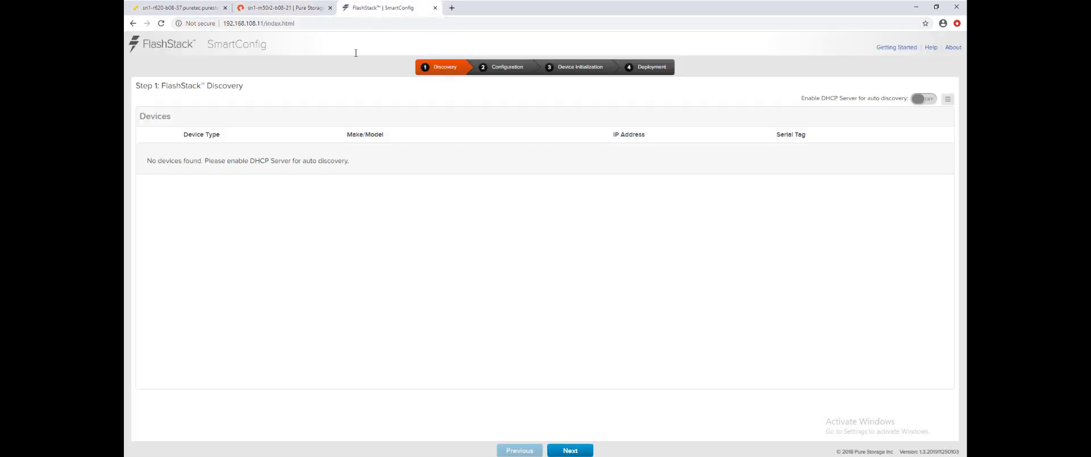
click(917, 100)
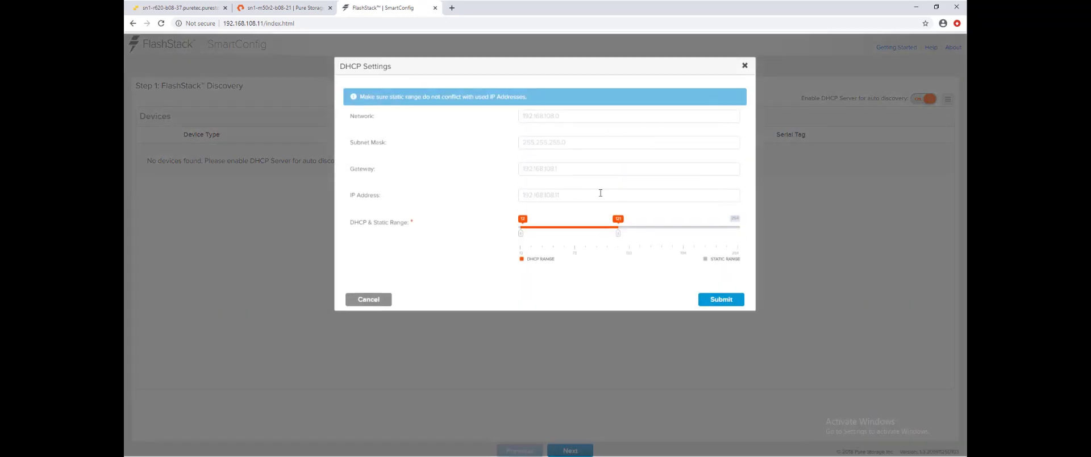
drag(619, 237, 565, 242)
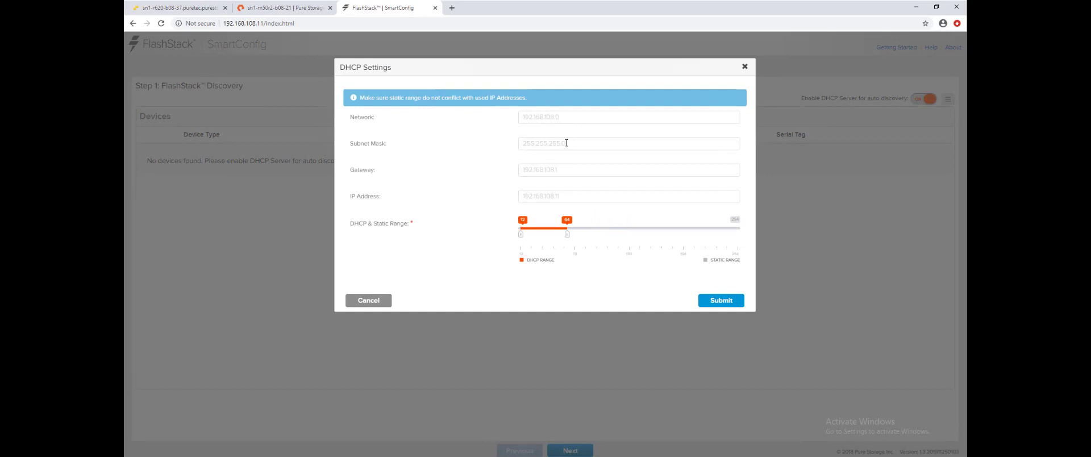
click(707, 301)
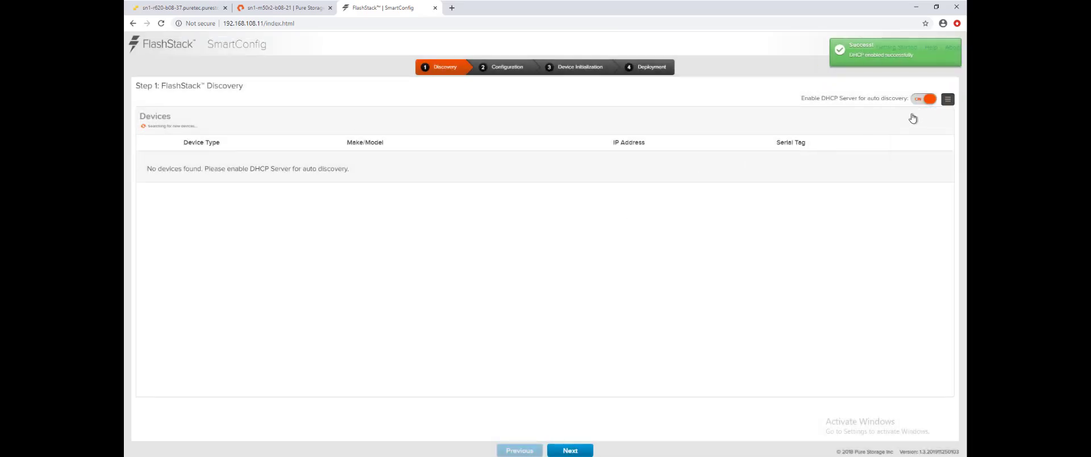
Add FlashArray 192.168.108.200 with its admin username and password
mouse_move(948, 99)
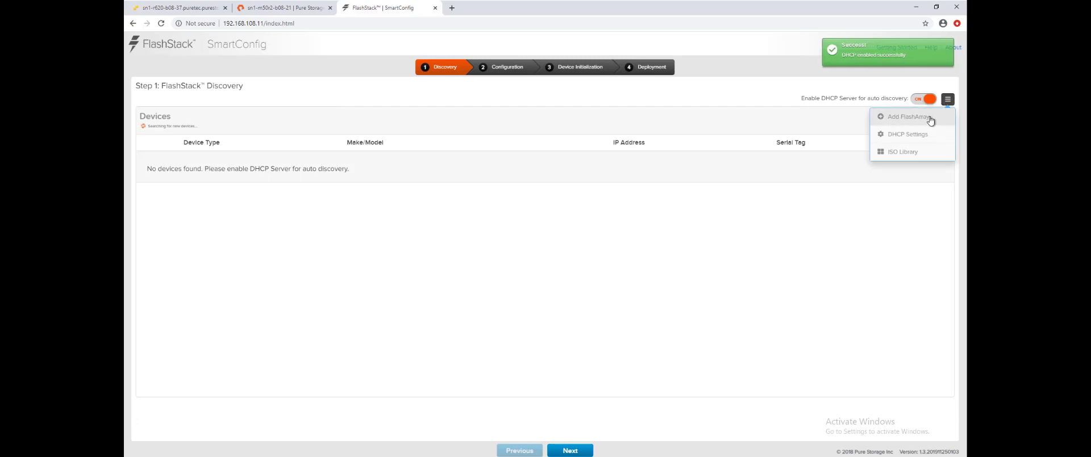
click(928, 116)
click(570, 97)
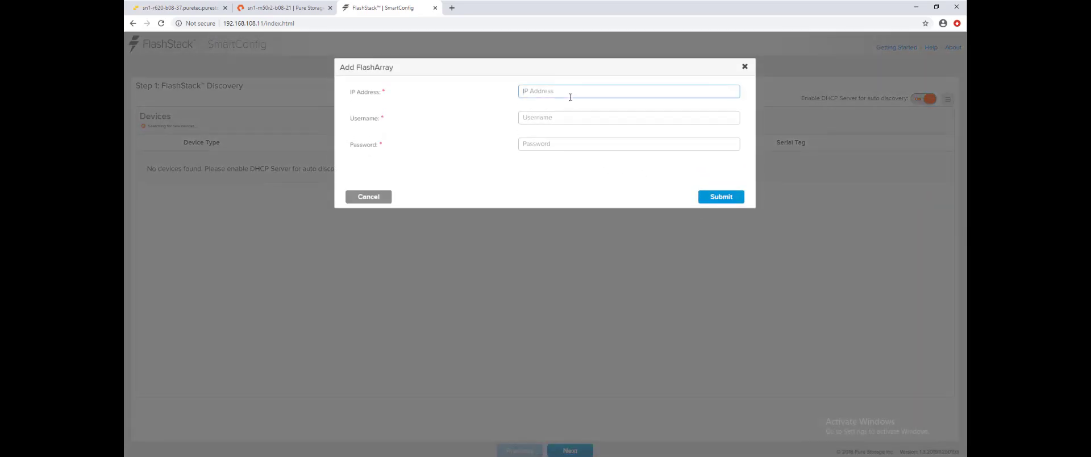
text(192.168.108.200)
key(Tab)
text(pureuser)
key(Tab)
text(pure)
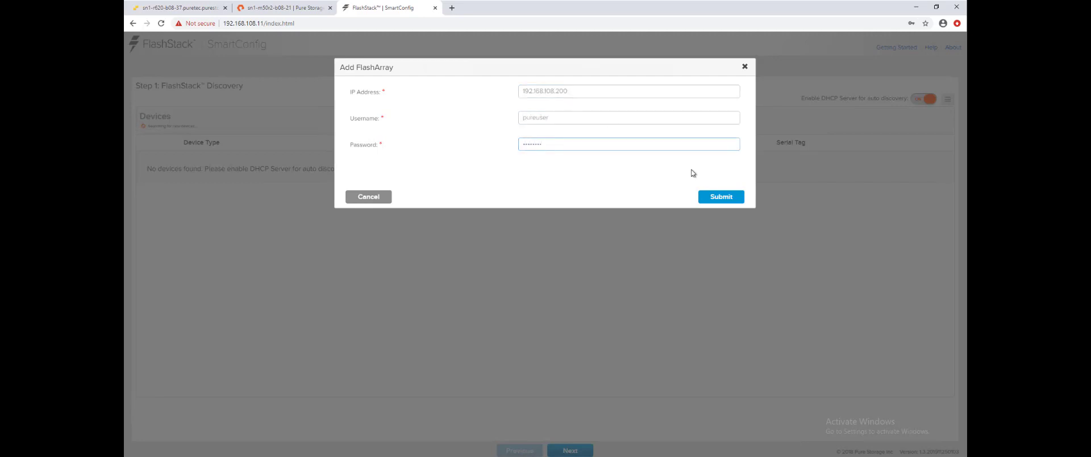
click(712, 199)
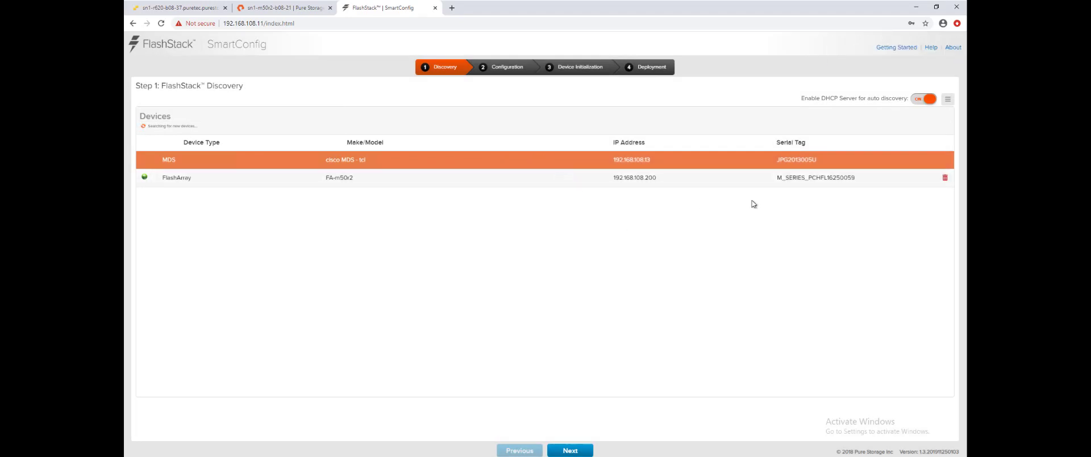
click(949, 100)
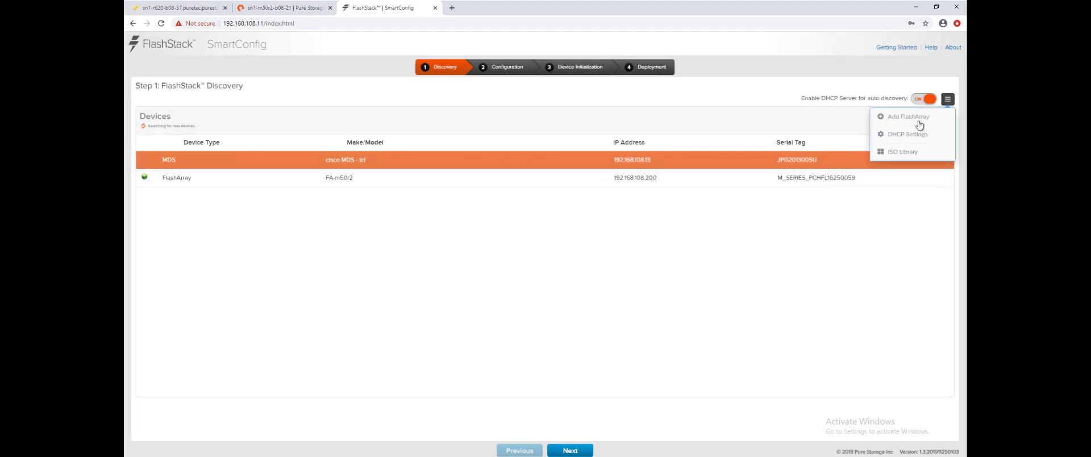
click(872, 150)
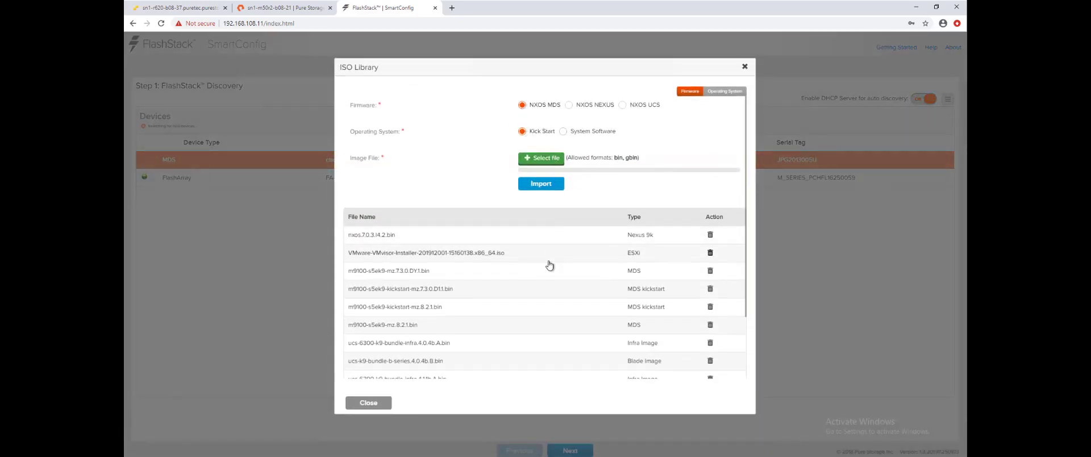
scroll(558, 259, down, 1)
scroll(559, 259, down, 2)
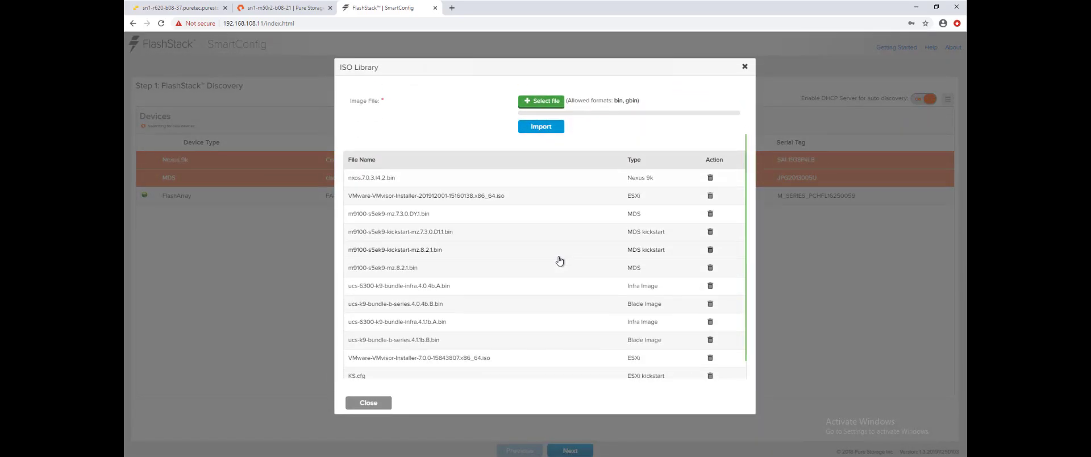
scroll(558, 260, down, 1)
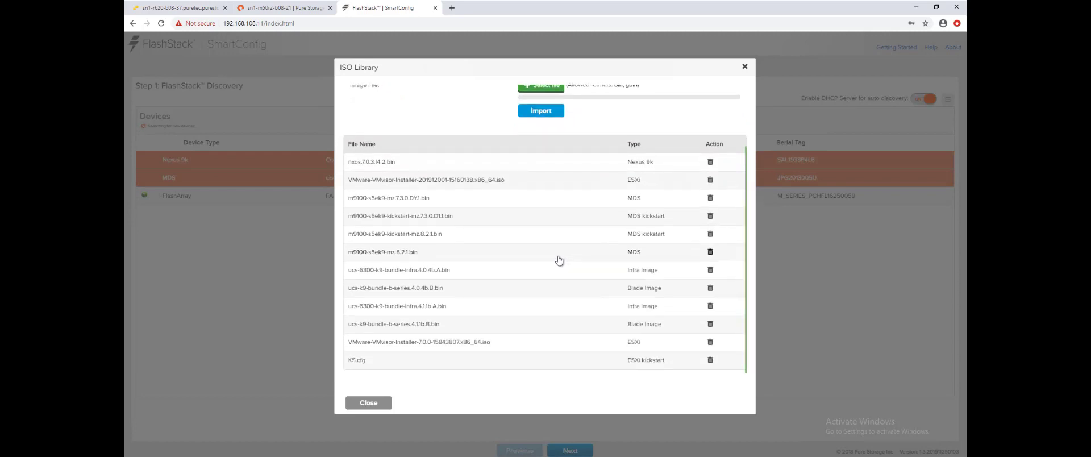
scroll(559, 260, up, 3)
scroll(557, 255, down, 2)
scroll(557, 255, up, 3)
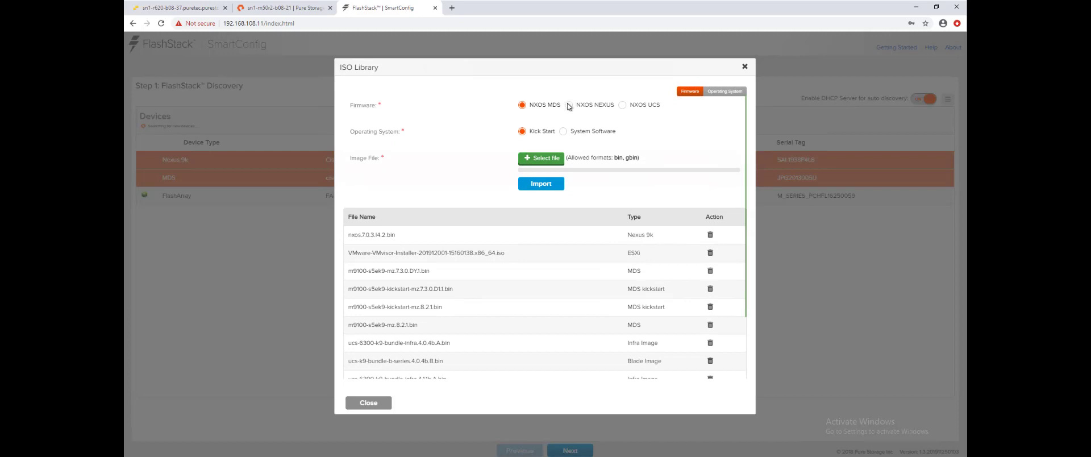
click(568, 106)
click(623, 106)
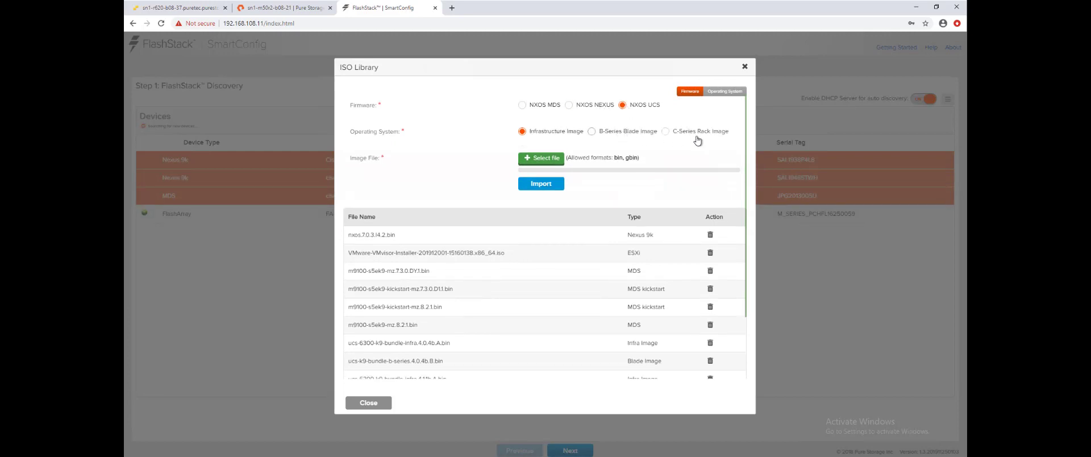
click(713, 94)
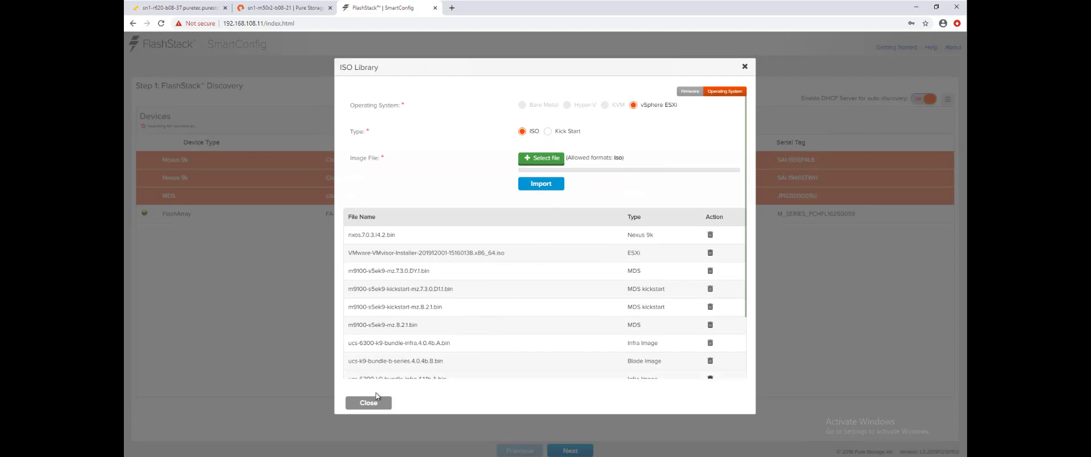
click(362, 402)
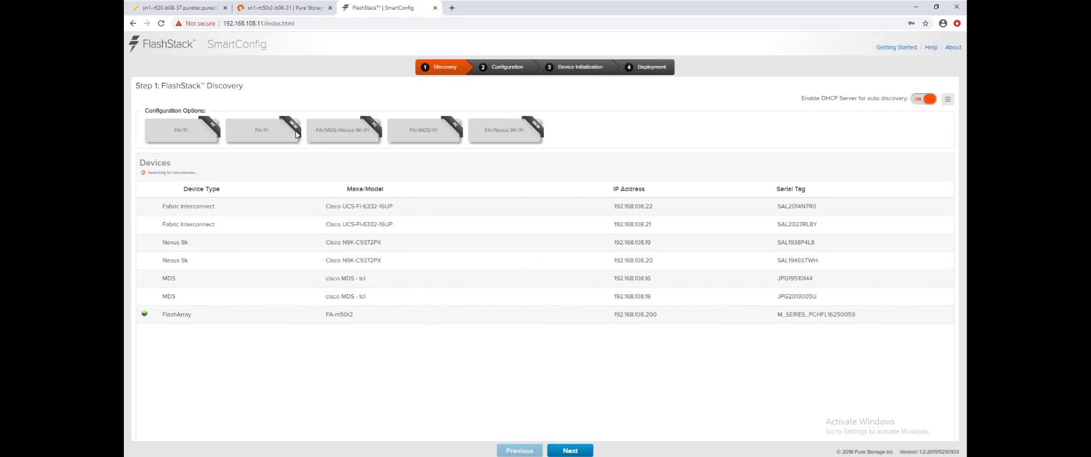
Choose the FA/MDS/Nexus 9K/FI configuration and advance to Step 2 Configuration
click(349, 133)
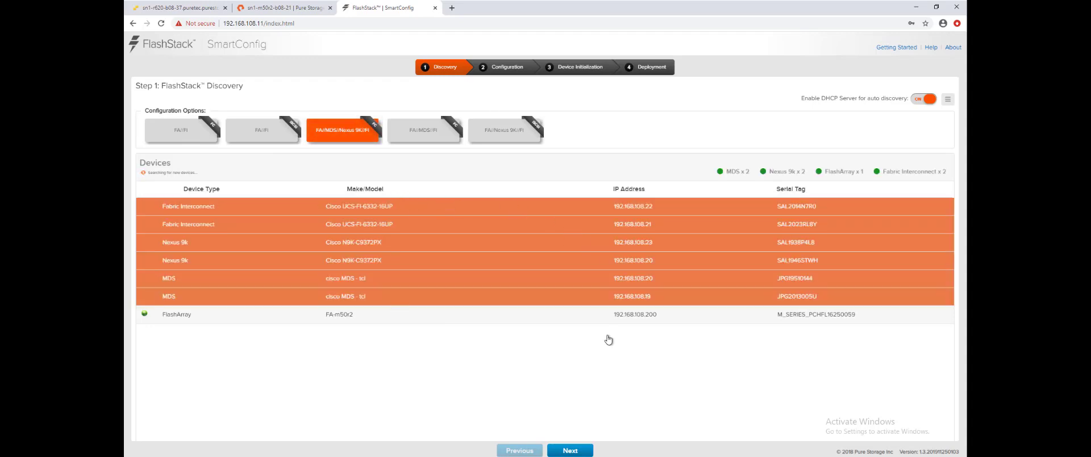
click(582, 451)
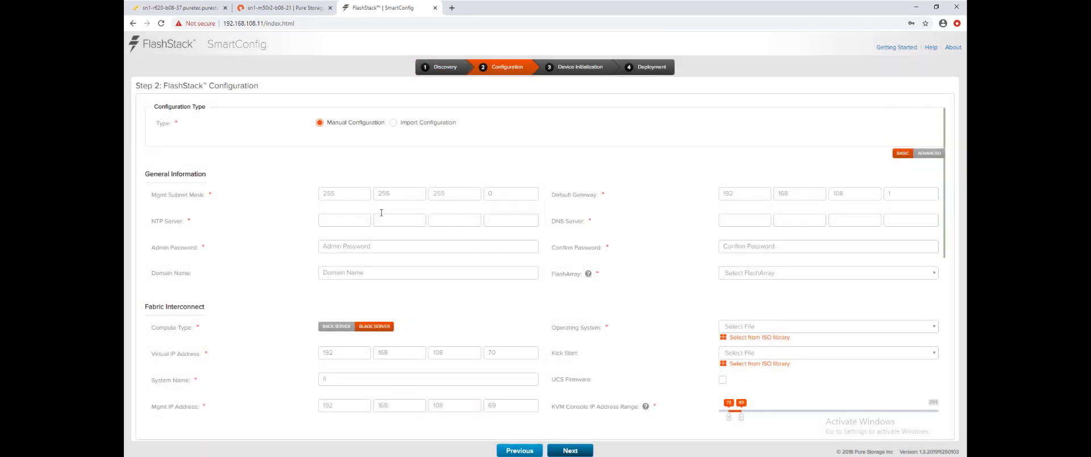
Enter NTP server 192.168.108.15 and DNS server 192.168.108.10
click(333, 223)
text(192 168 108 15)
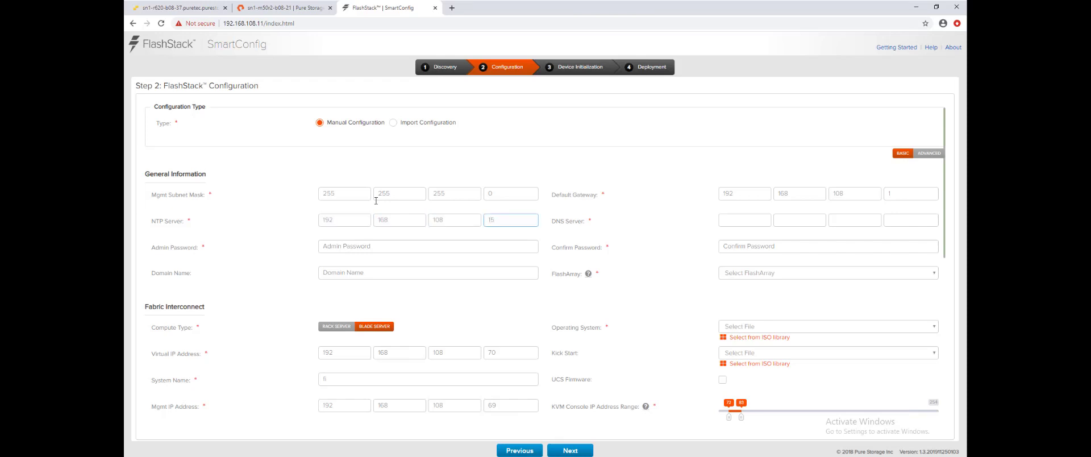
key(Tab)
text(192 )
text(168 108)
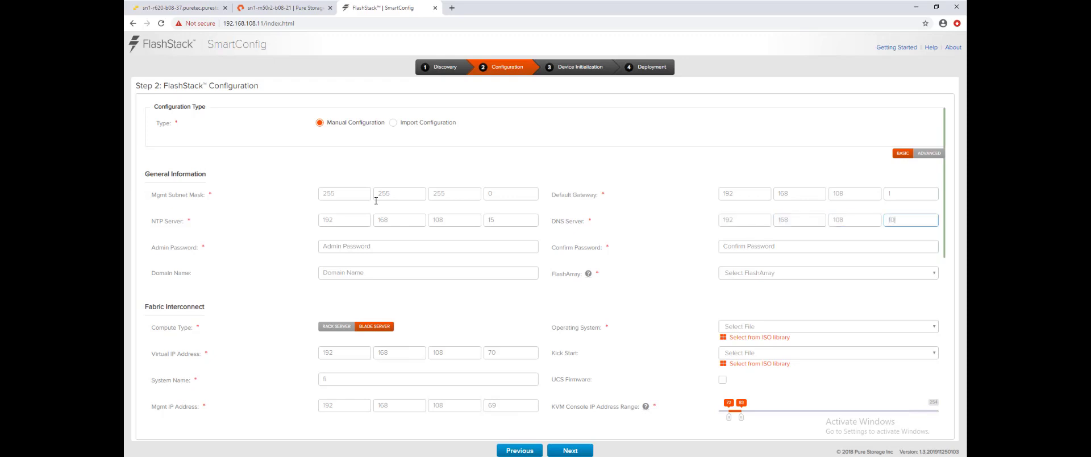
Enter and confirm the admin password, then select FlashArray sn1-m50r2-b08-21
click(373, 244)
text(P)
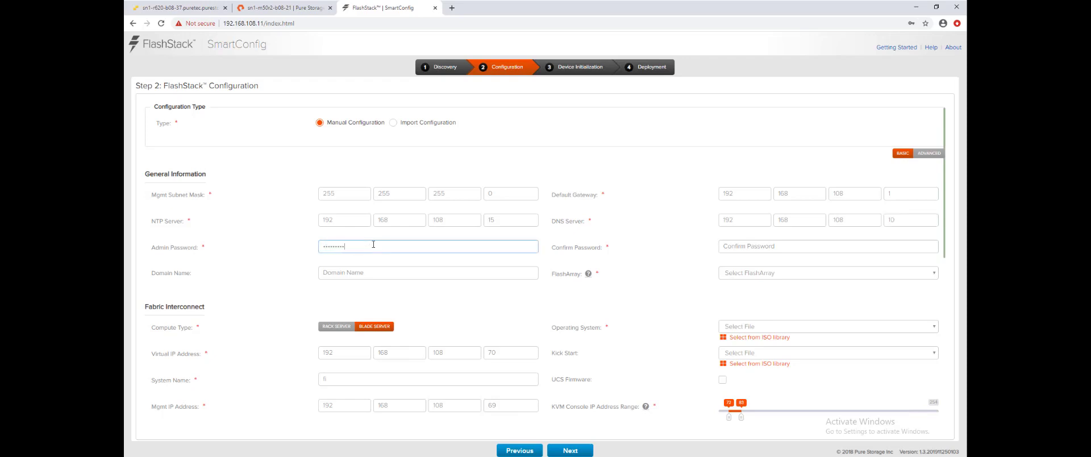
key(Tab)
text(Pu)
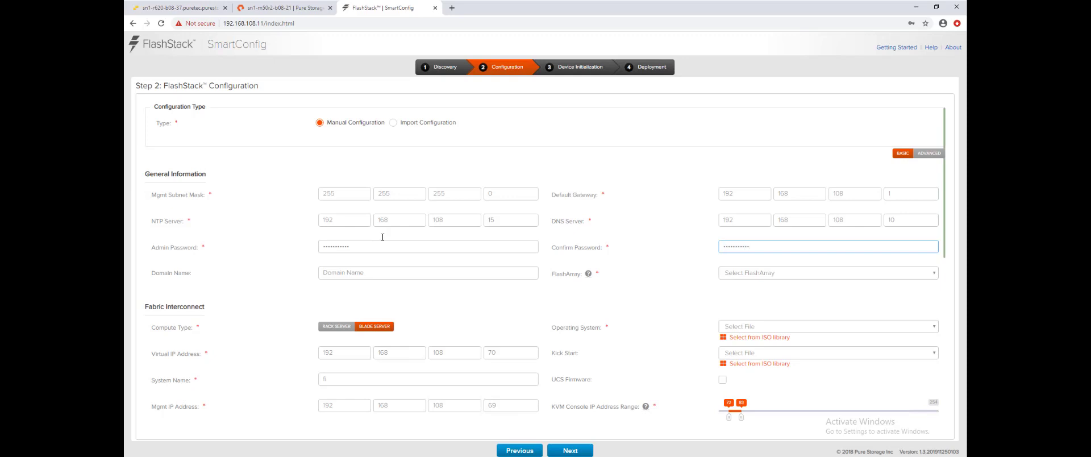
click(732, 273)
click(748, 299)
Select the VMware 7.0 operating system ISO and the KS.cfg kickstart file
scroll(674, 295, down, 3)
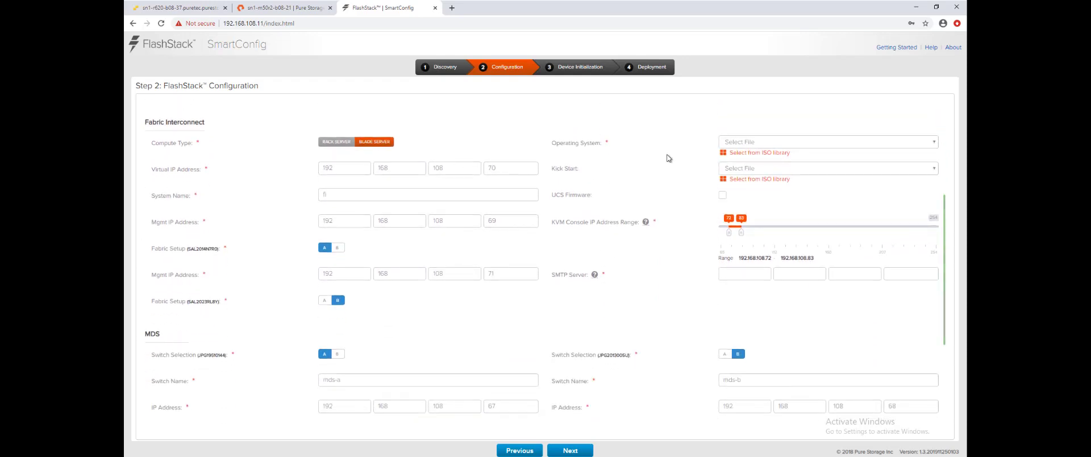
click(747, 146)
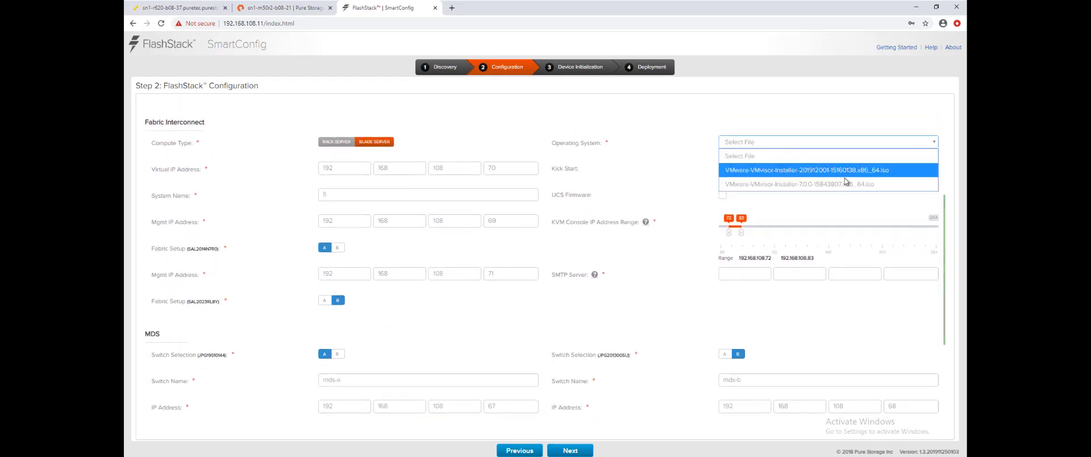
click(811, 184)
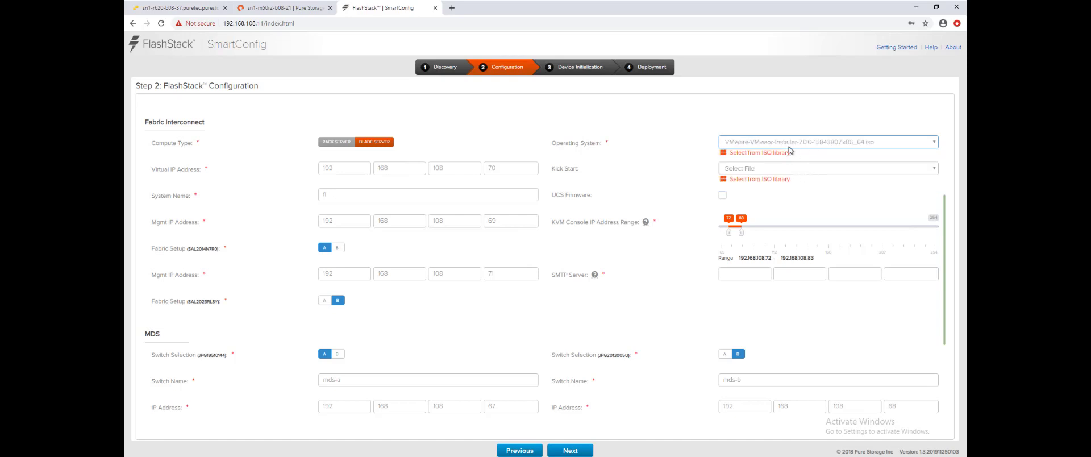
click(807, 169)
click(769, 196)
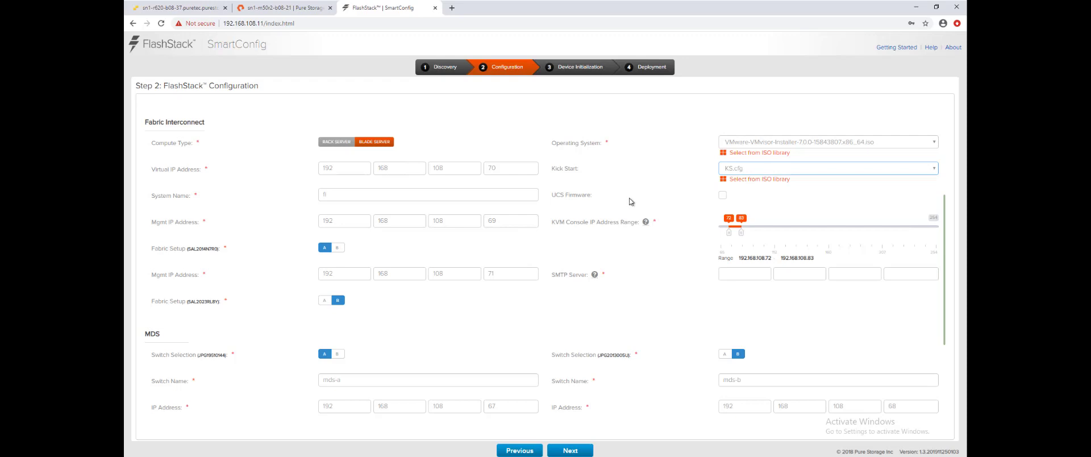
Set the SMTP server to 192.168.108.99
scroll(634, 203, down, 2)
click(737, 179)
text(19)
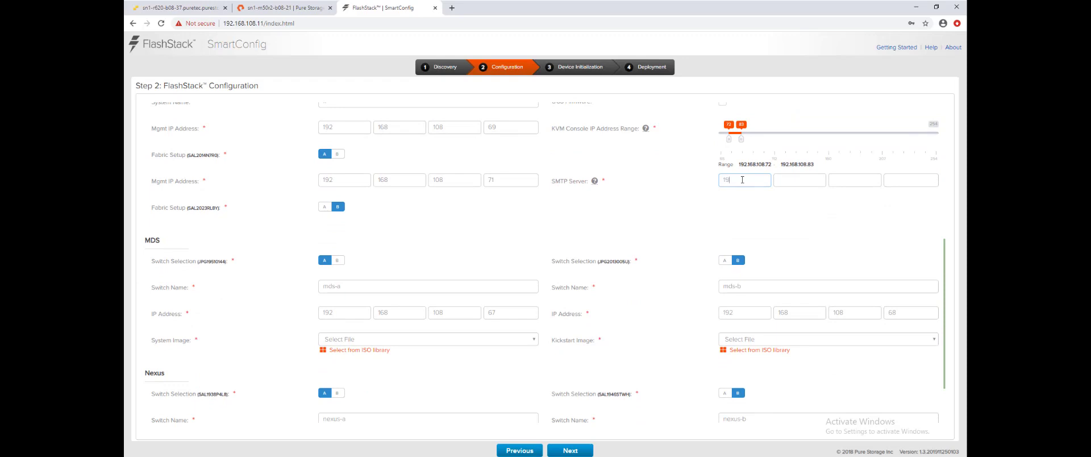
text(2.168.108.99)
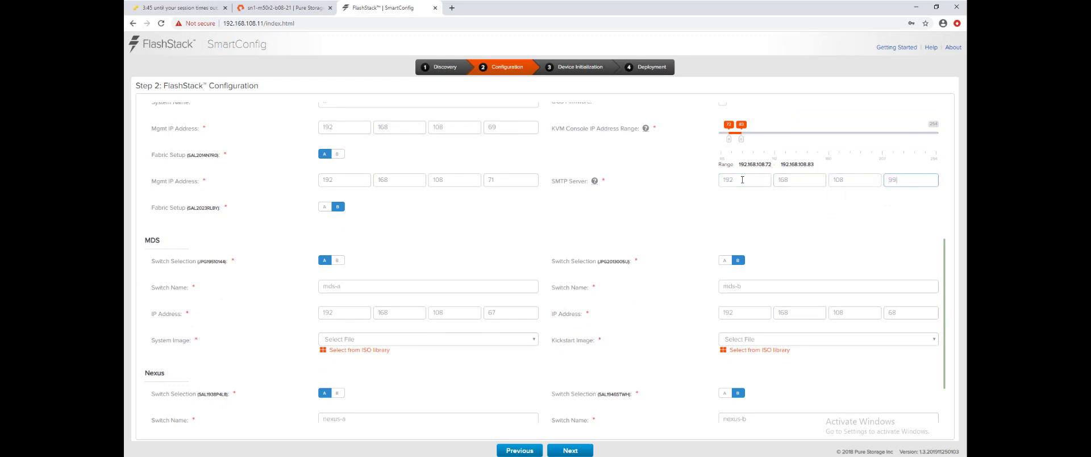
Pick MDS images m9100-s5ek9-mz.8.2.1.bin and m9100-s5ek9-kickstart-mz.8.2.1.bin
click(524, 345)
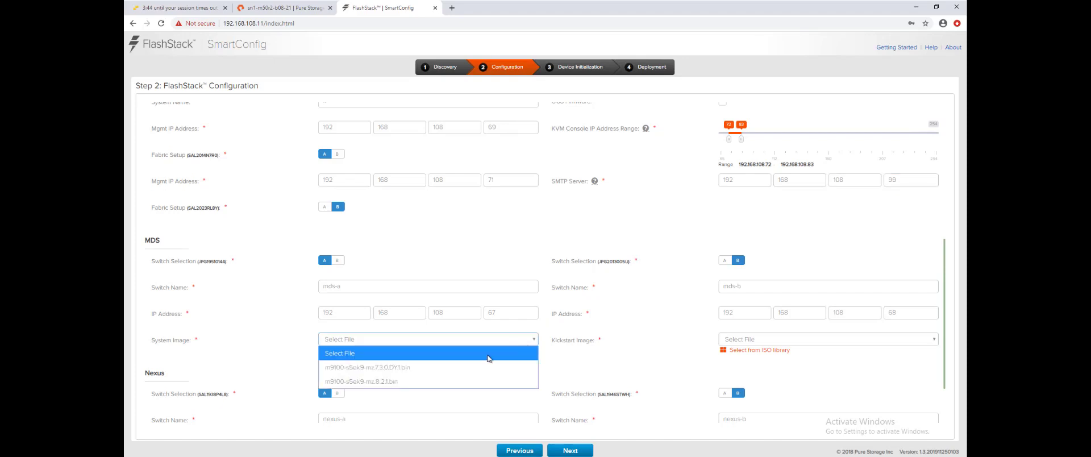
click(448, 381)
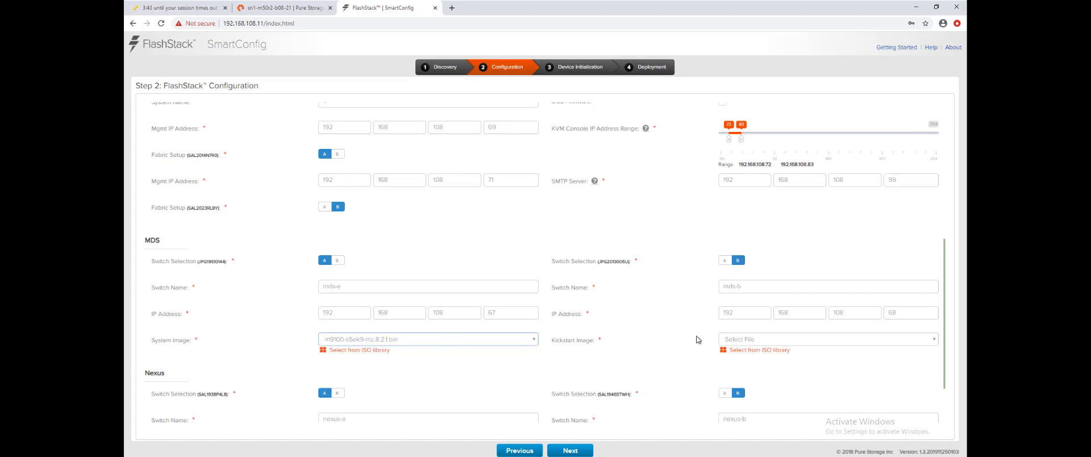
click(757, 339)
click(764, 381)
scroll(689, 341, down, 2)
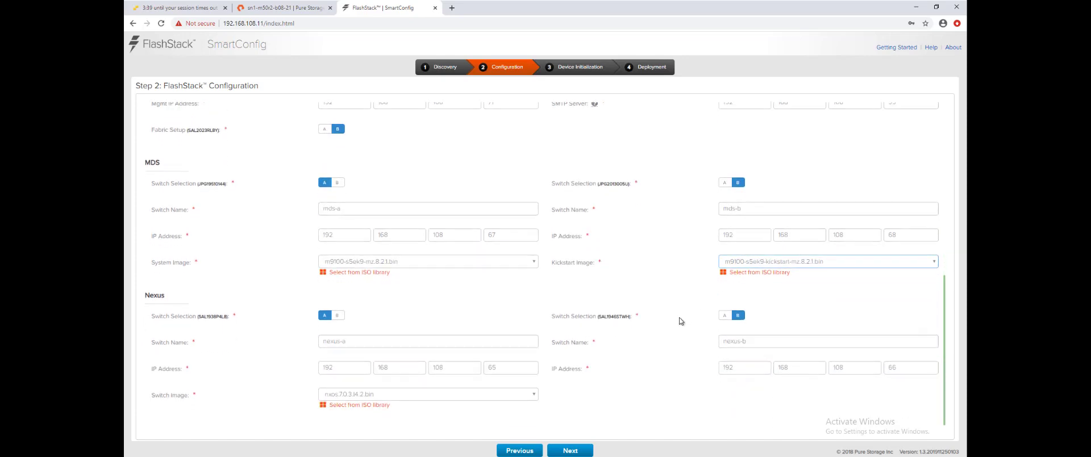
scroll(678, 318, up, 2)
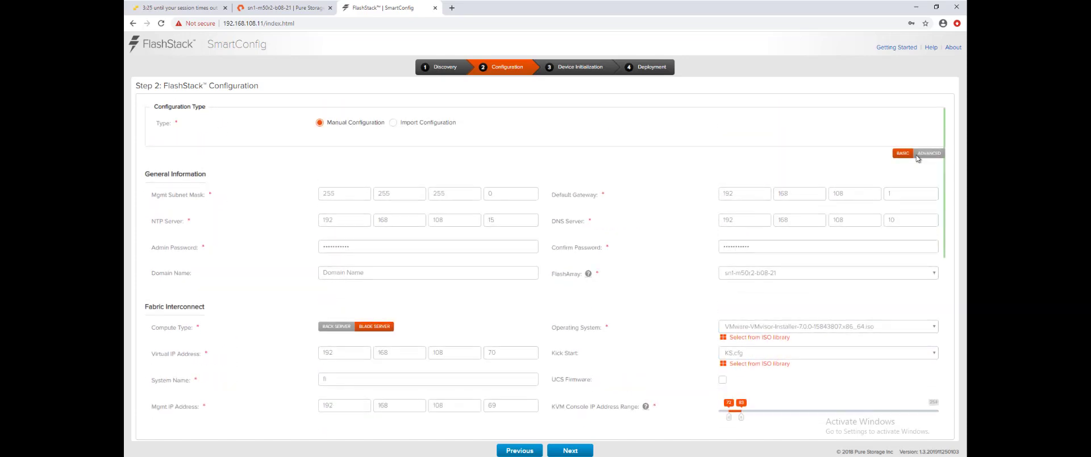
Change the Application VLAN id 2139 to 2138 in Advanced, then initialize all six devices
click(929, 153)
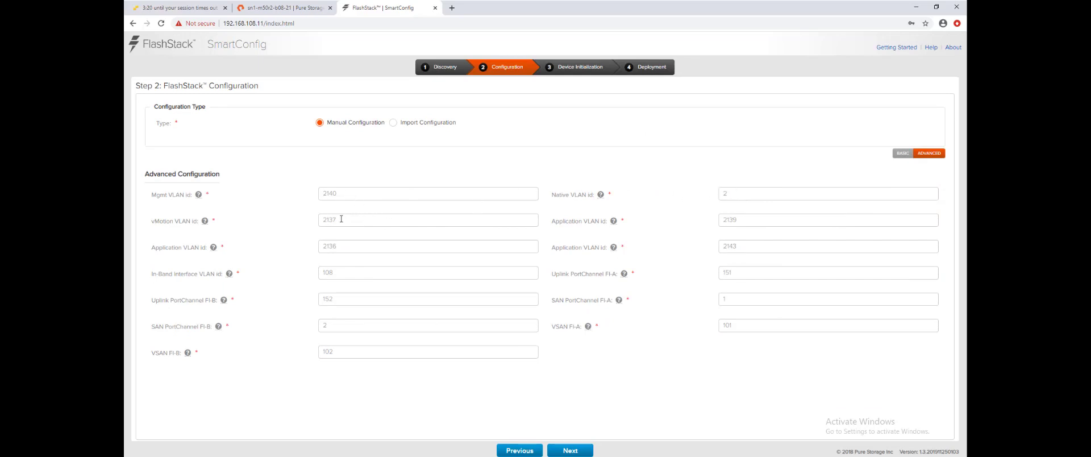
click(761, 219)
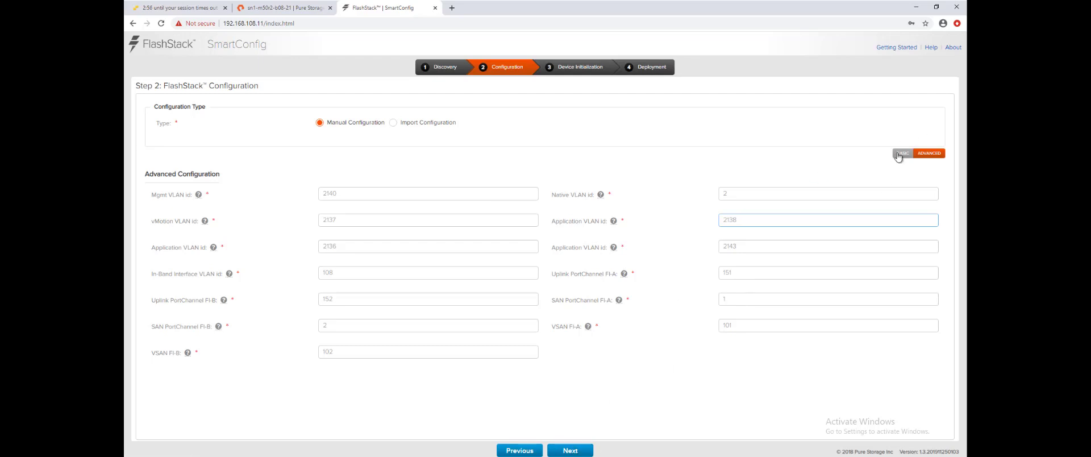
click(571, 448)
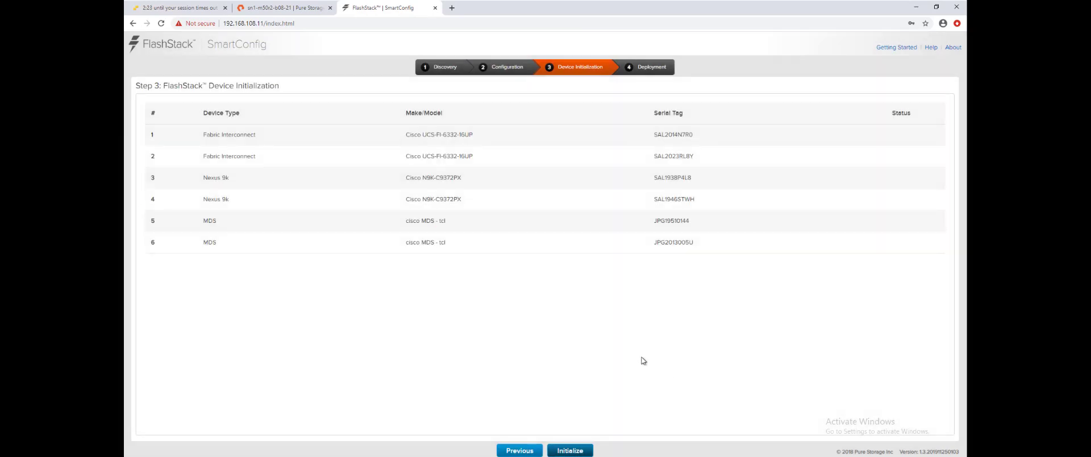
click(570, 450)
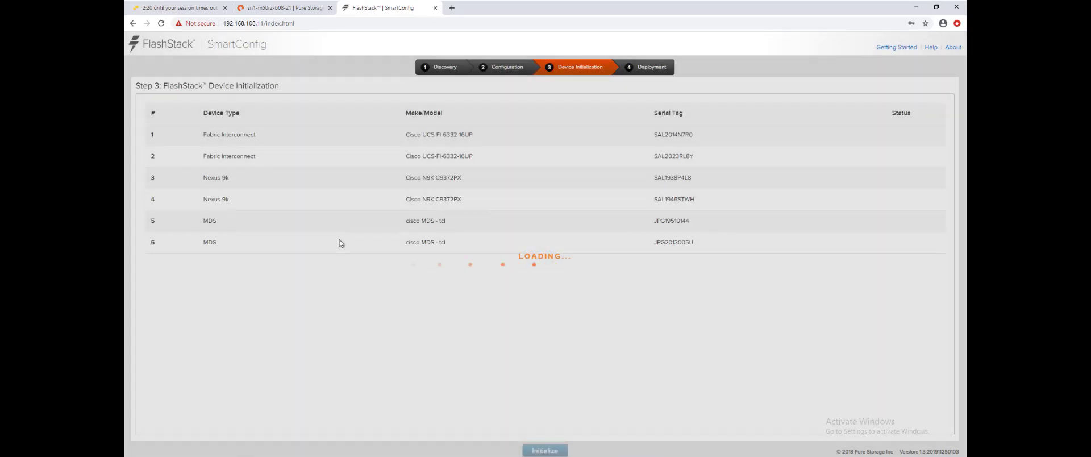